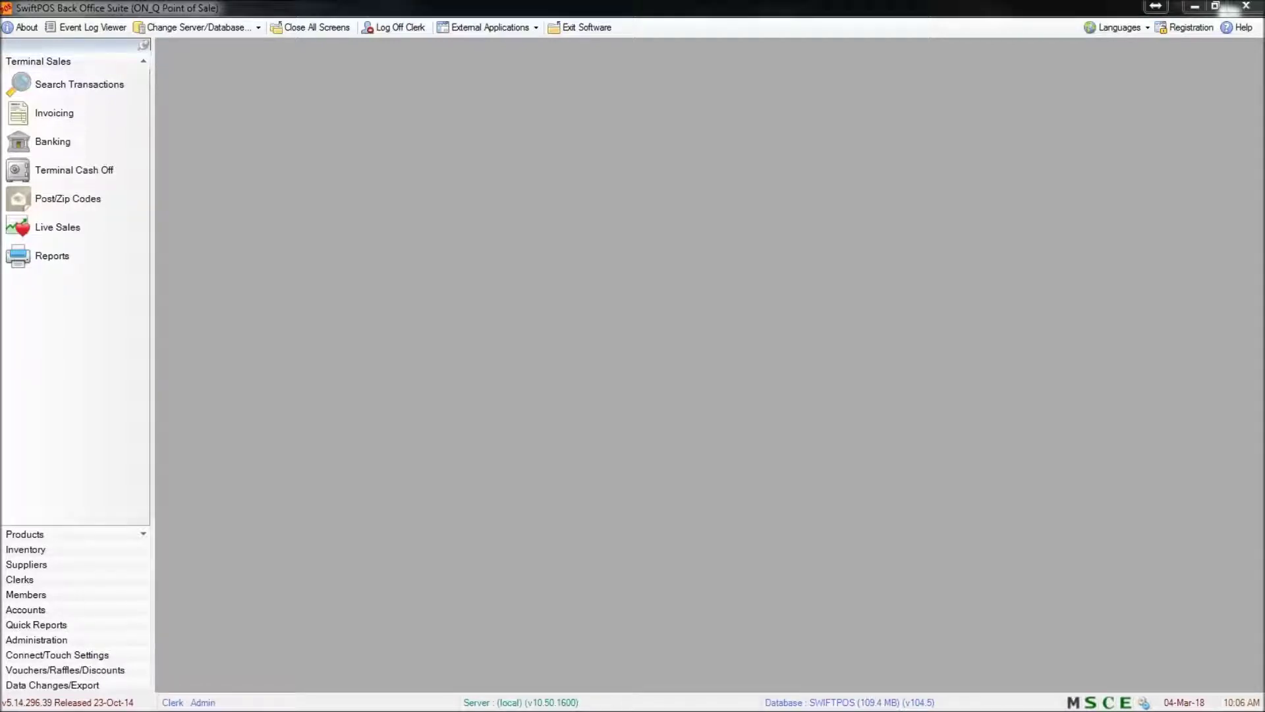
Open clerk 2's Full Edit record from the Clerks > Clerk Records list
left_click(40, 583)
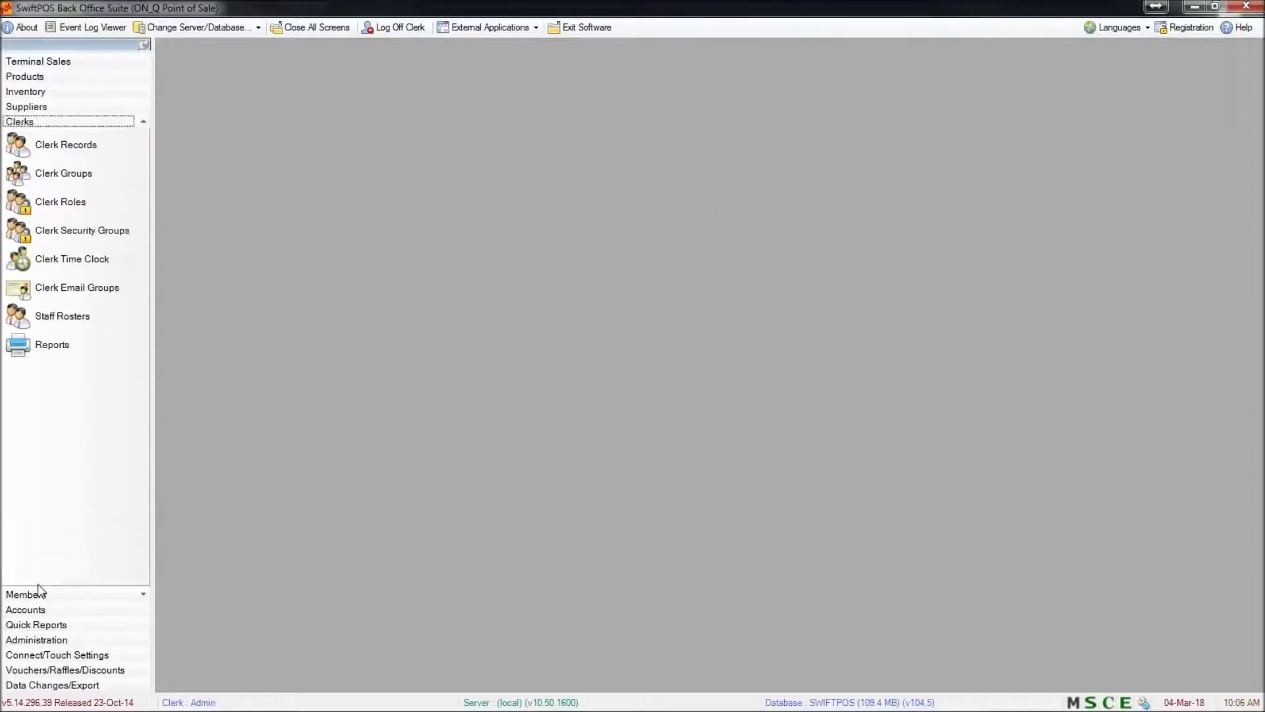
left_click(80, 151)
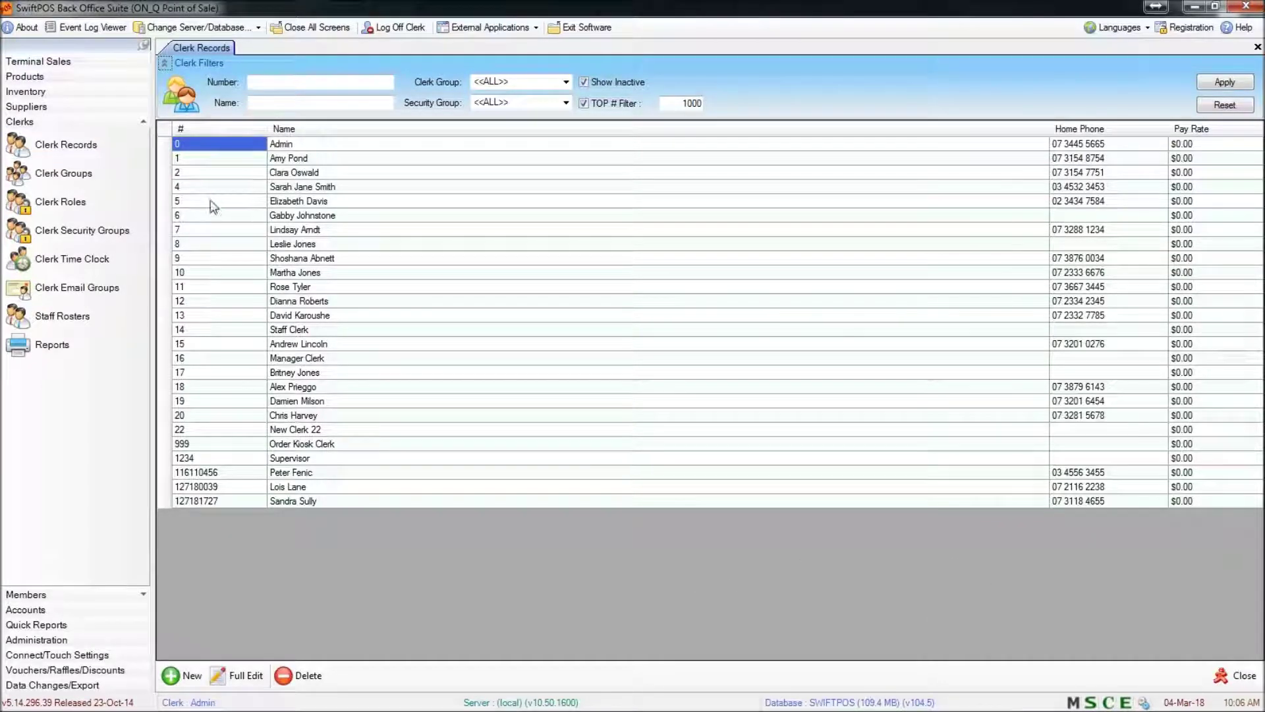
left_click(191, 173)
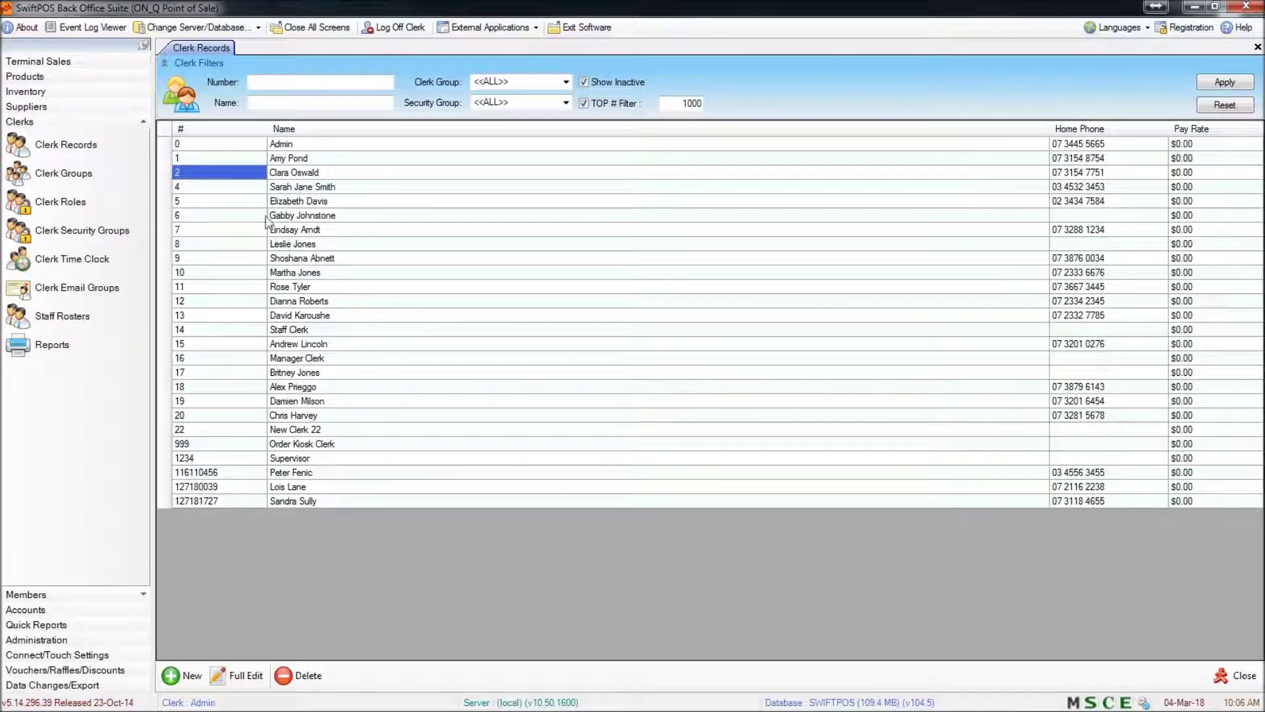
left_click(239, 676)
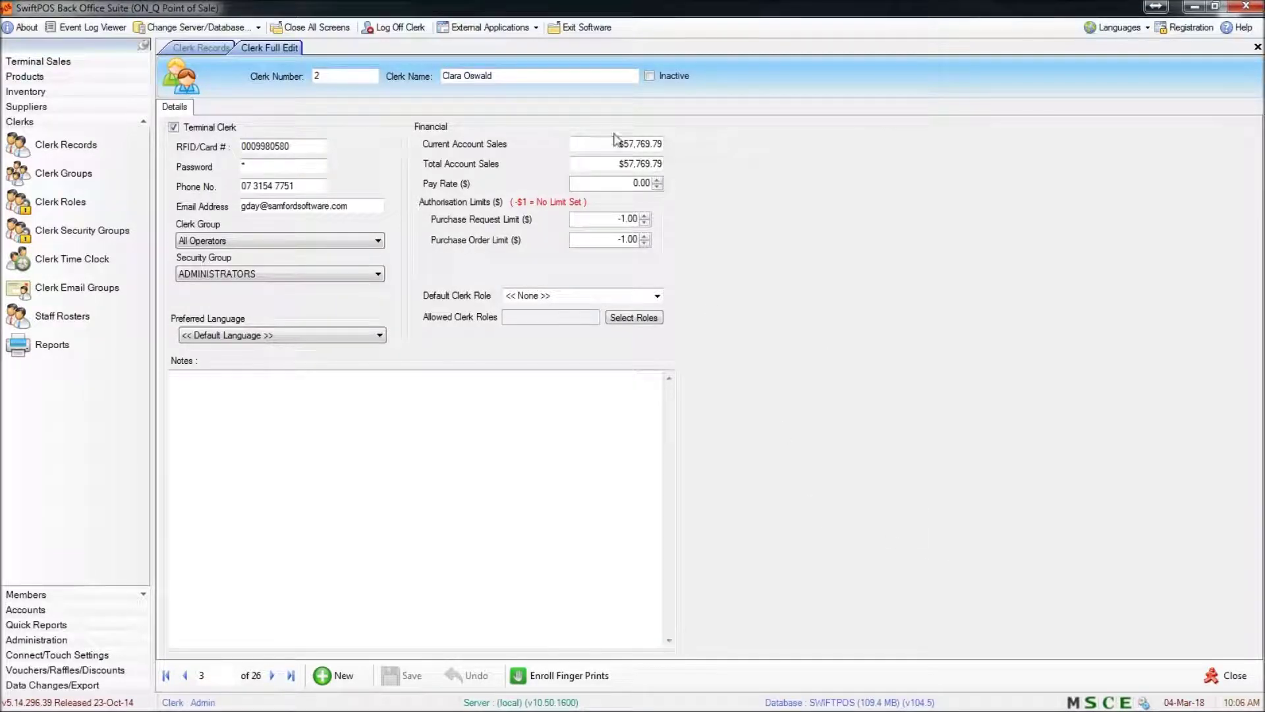
Check the clerk name, number, phone and email fields, then enter a new password
left_click(533, 79)
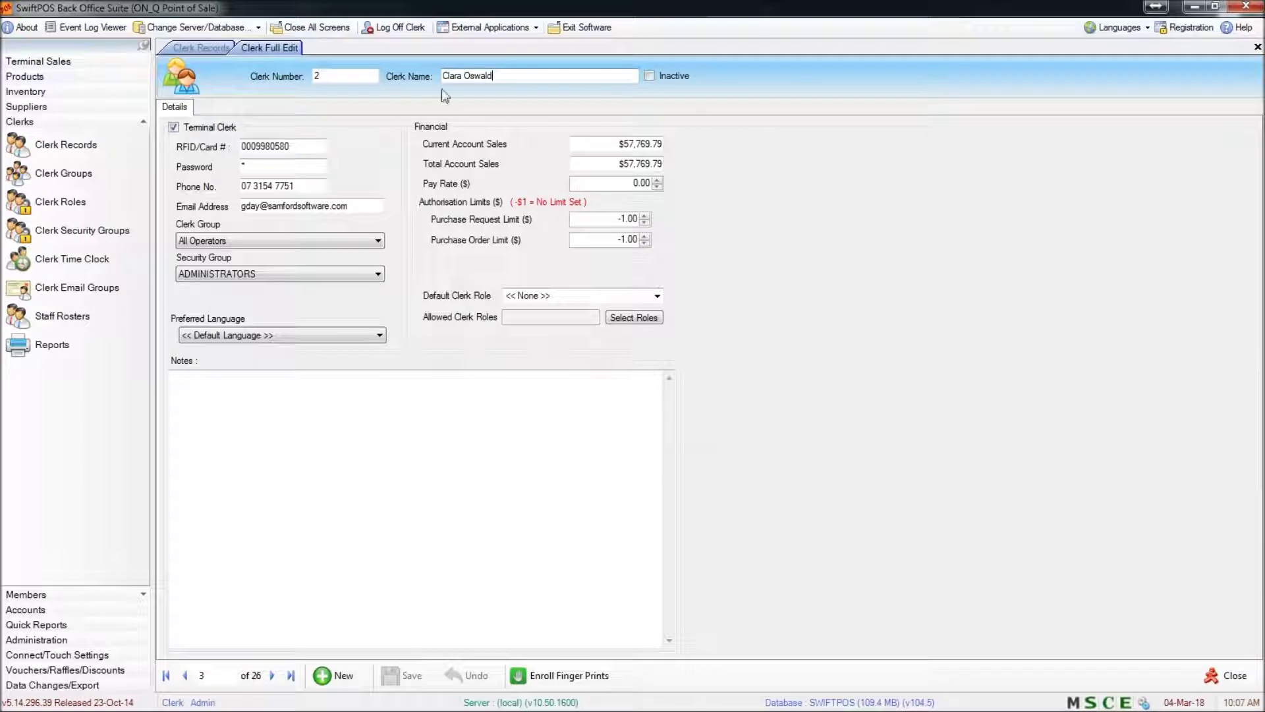
left_click(339, 76)
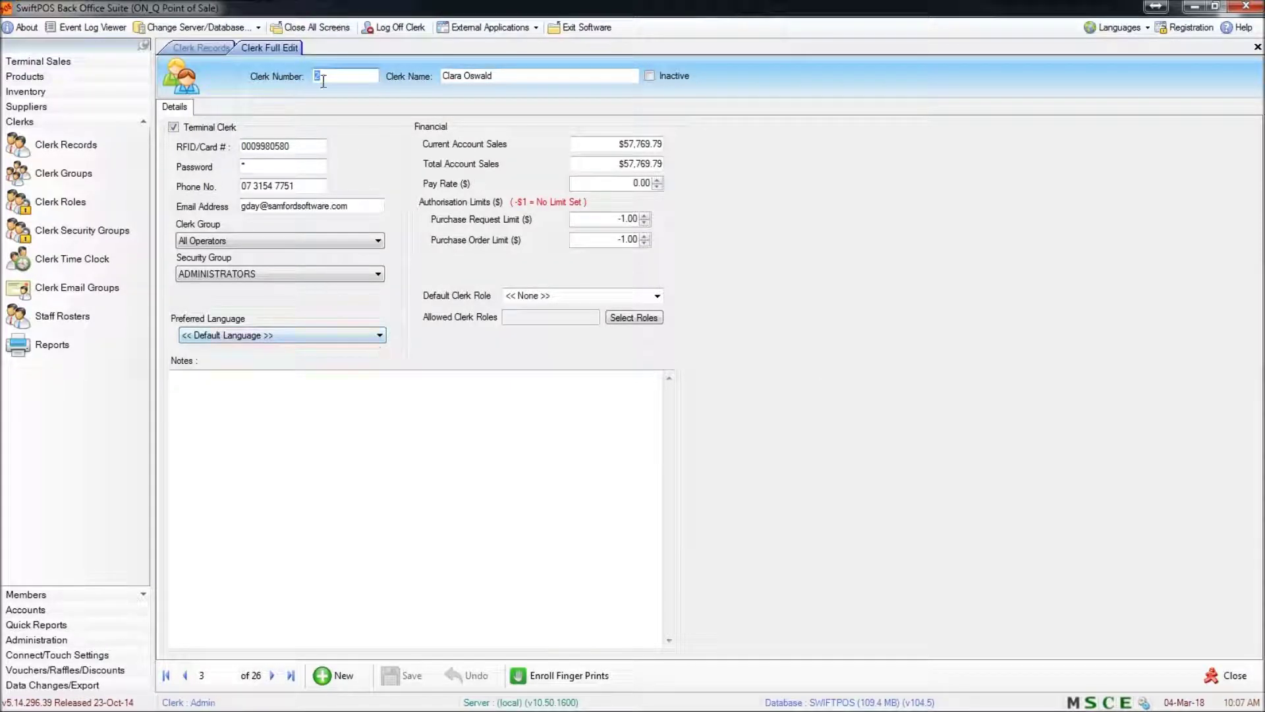
left_click(315, 187)
left_click(373, 203)
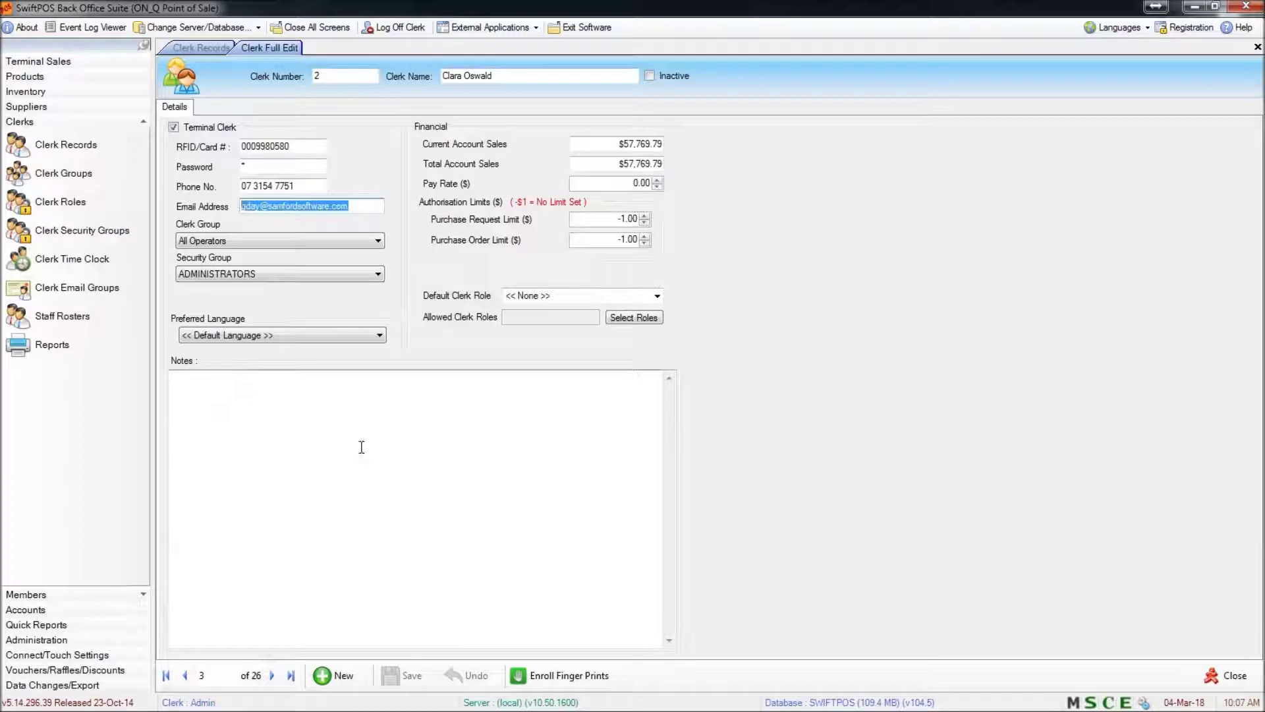
left_click(919, 312)
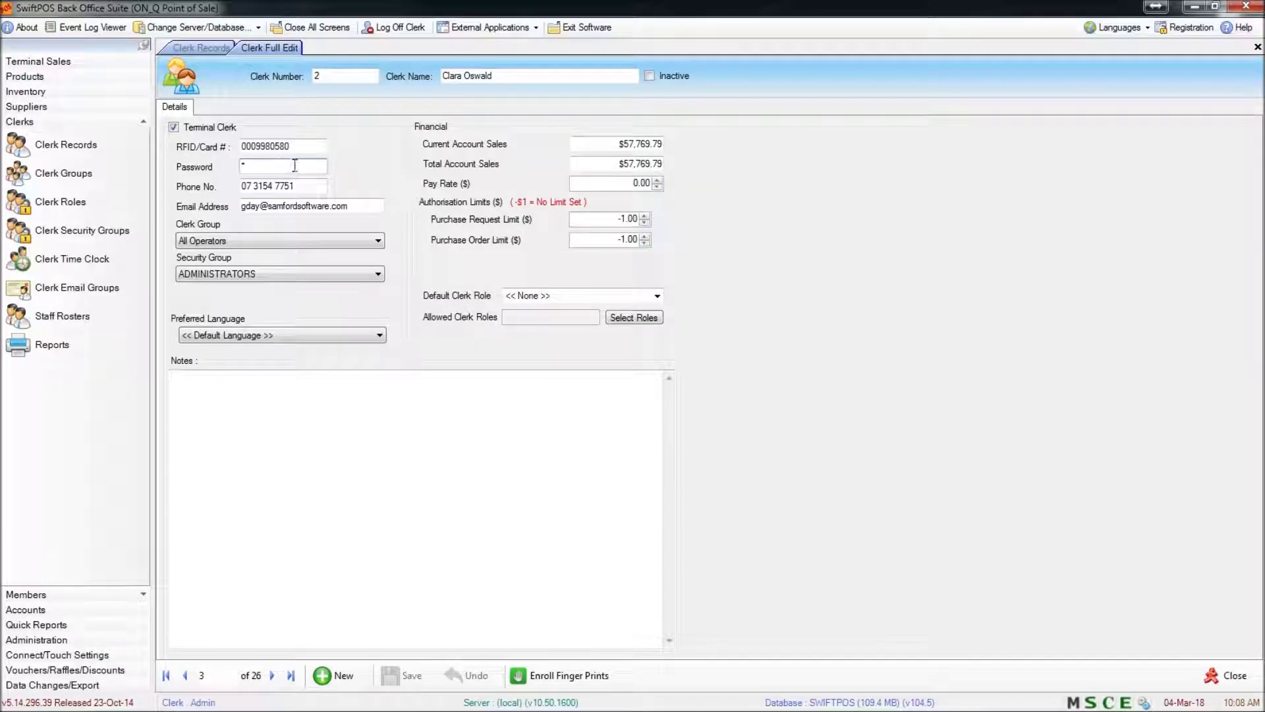
type("1234")
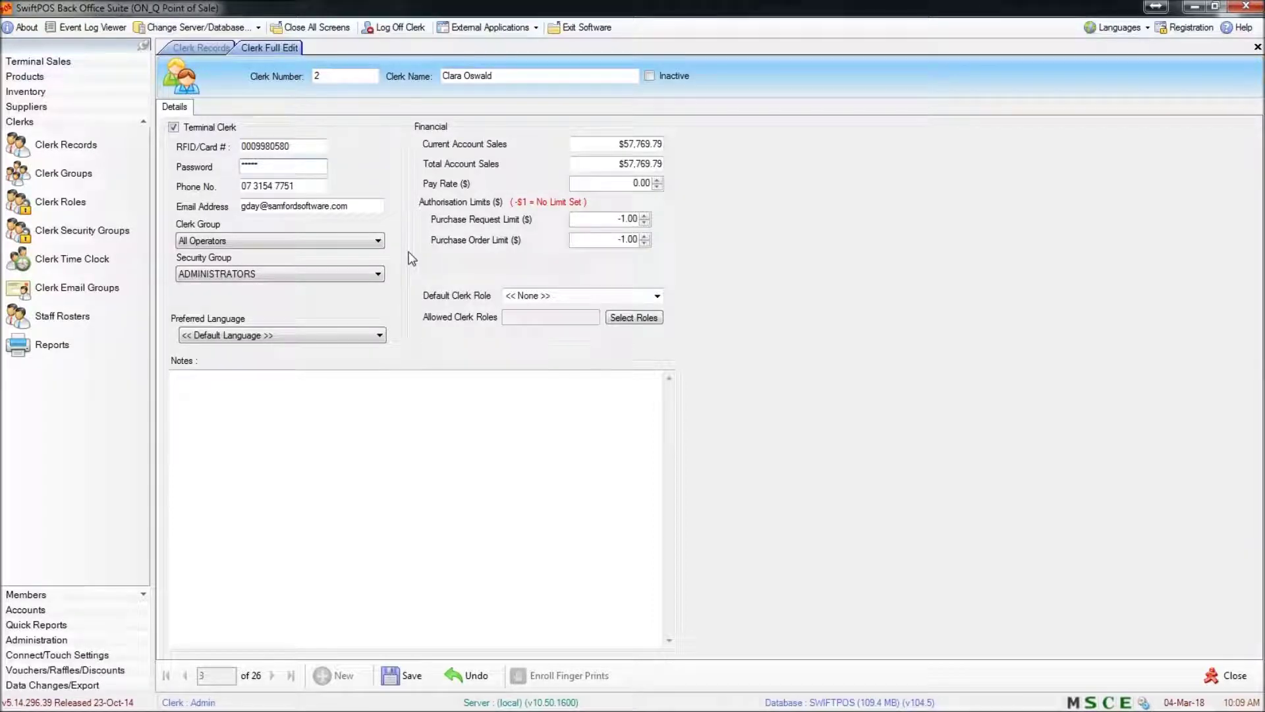
Choose Supervisors as clerk group and Managers as security group, and change the pay rate to 25.00
left_click(235, 243)
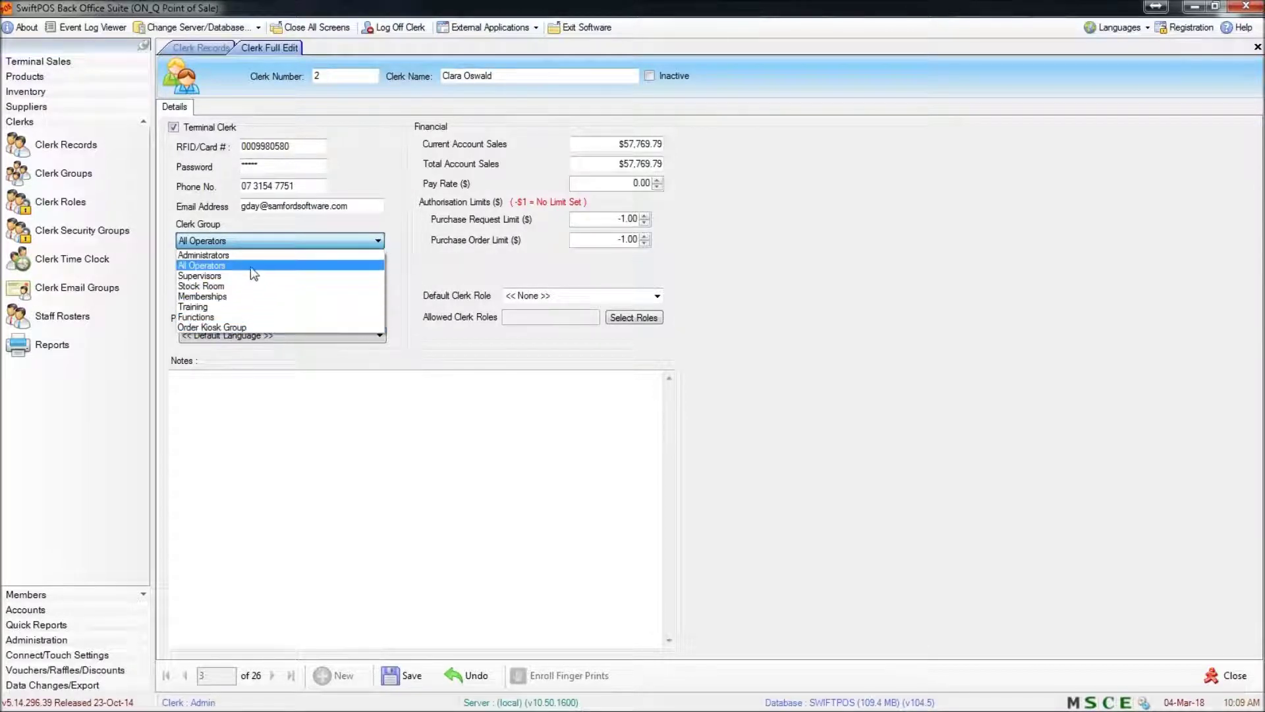
left_click(419, 251)
left_click(378, 273)
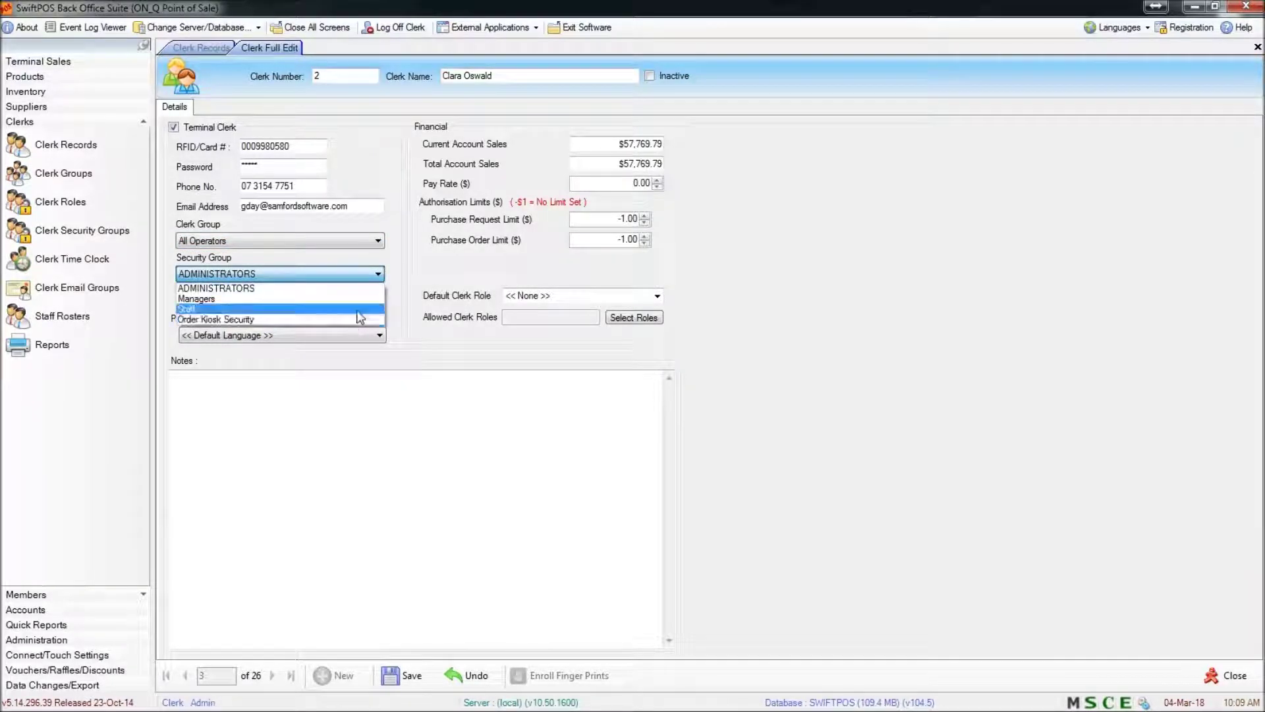
left_click(395, 292)
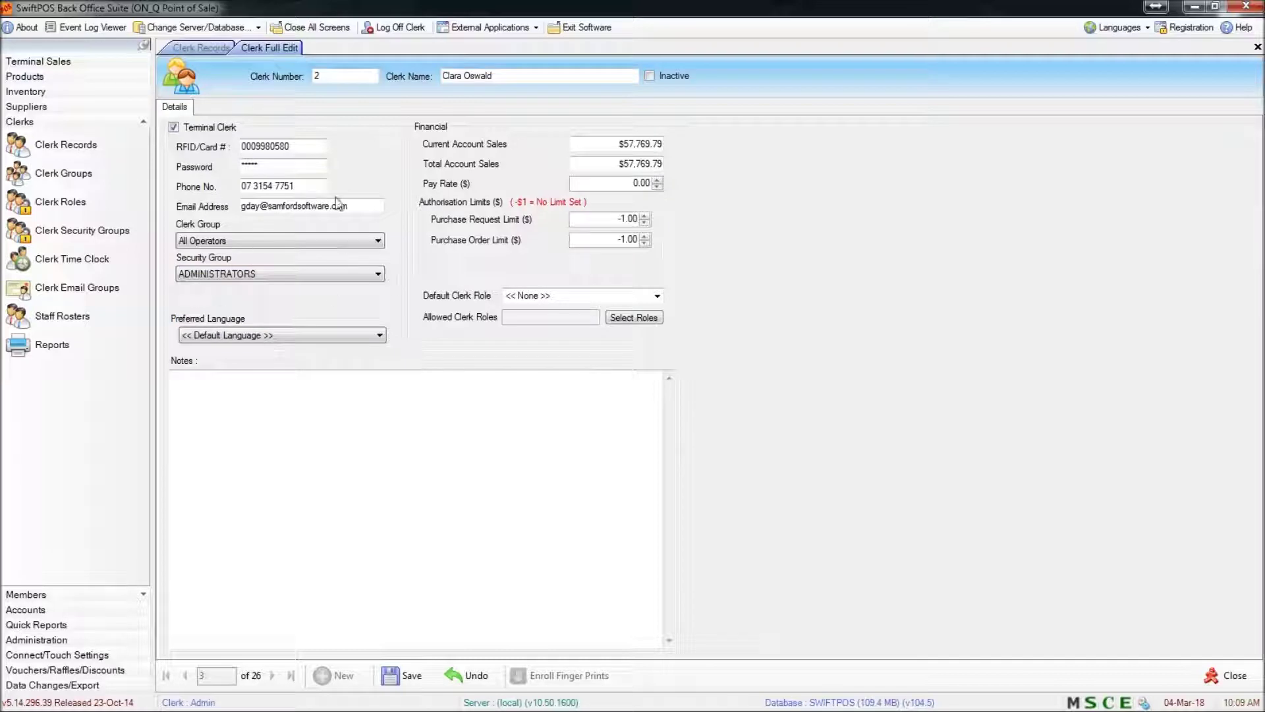
left_click(345, 242)
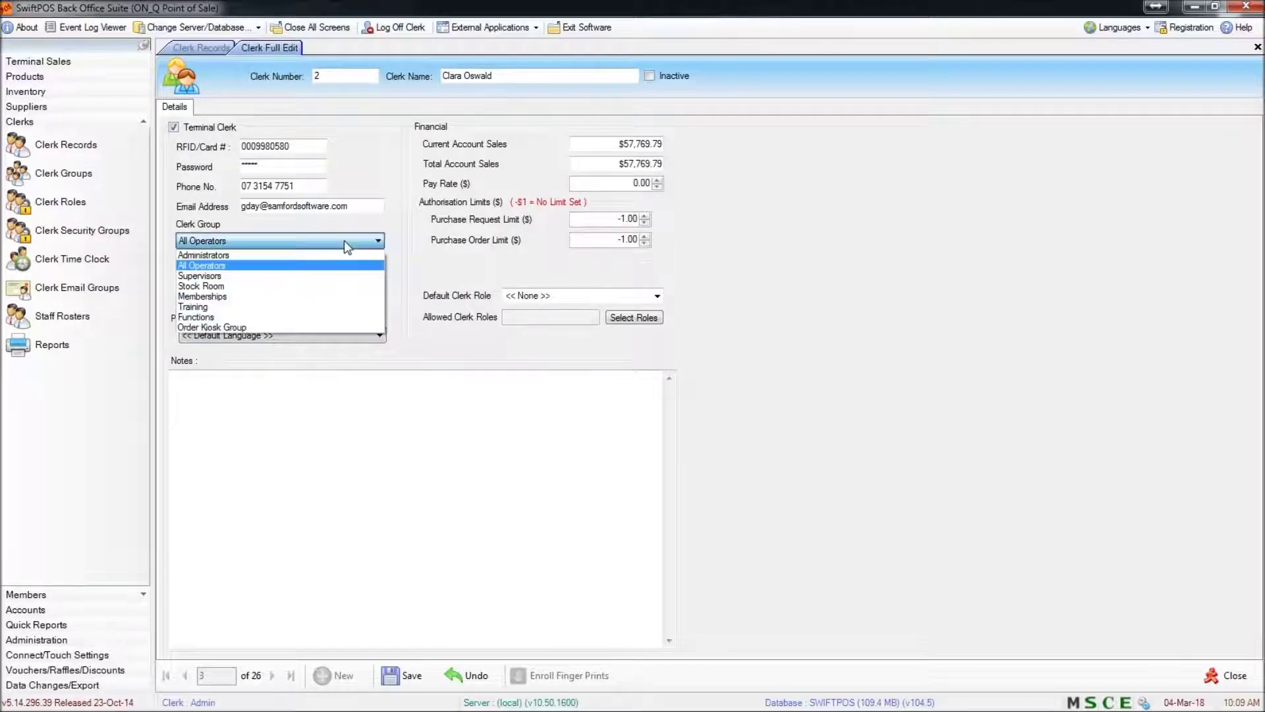
left_click(270, 277)
key("Tab")
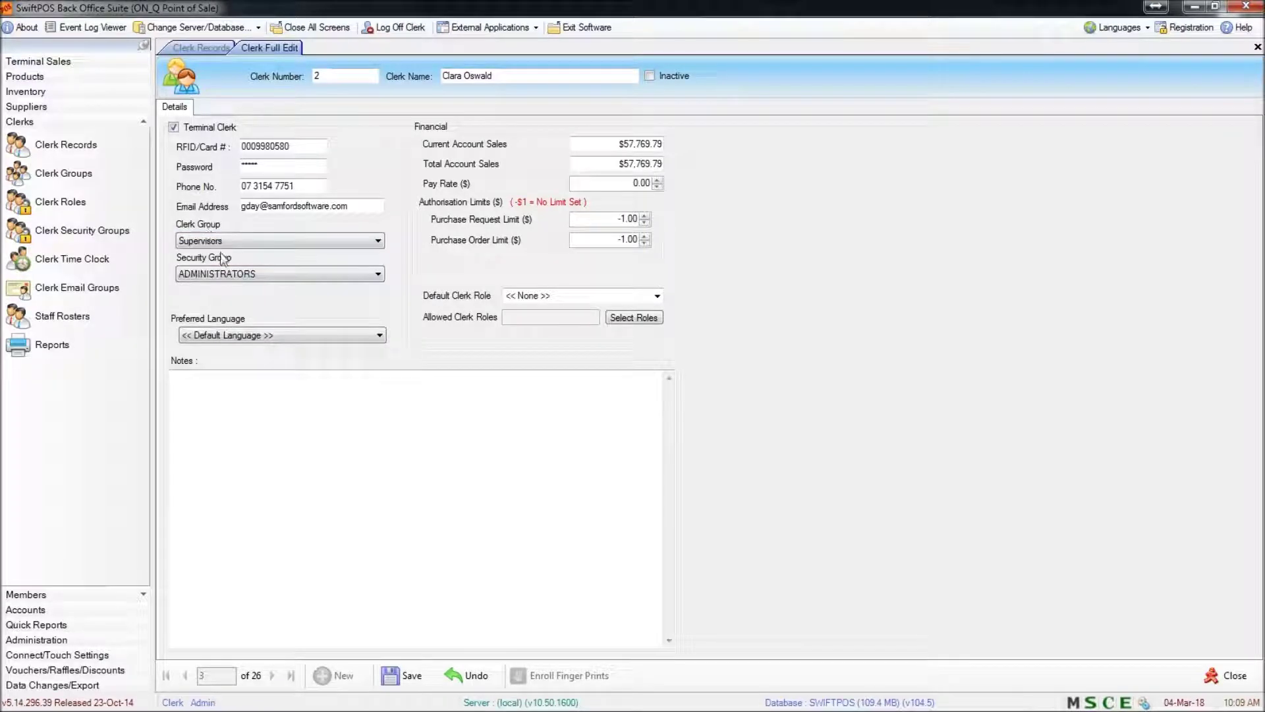
left_click(272, 273)
left_click(196, 299)
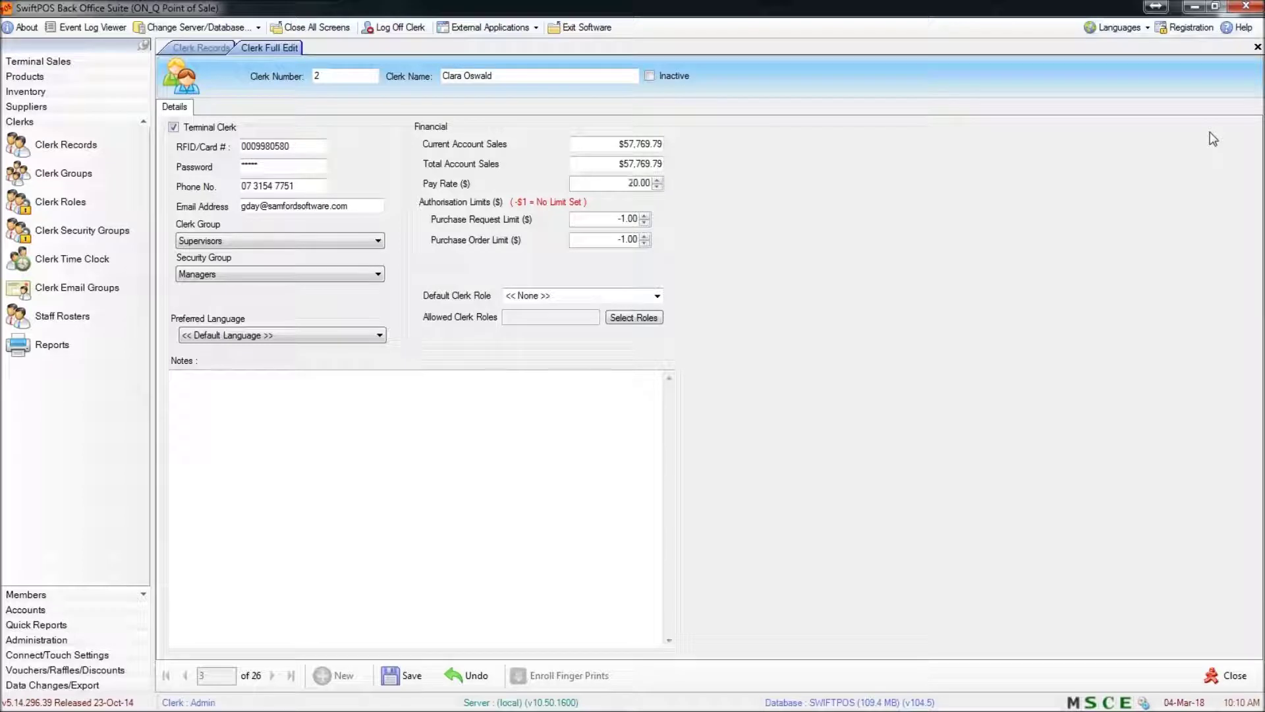
key("BackSpace")
type("5")
Review the Default Clerk Role and Preferred Language dropdowns, keeping the role at None and the language unchanged
left_click(657, 295)
left_click(663, 295)
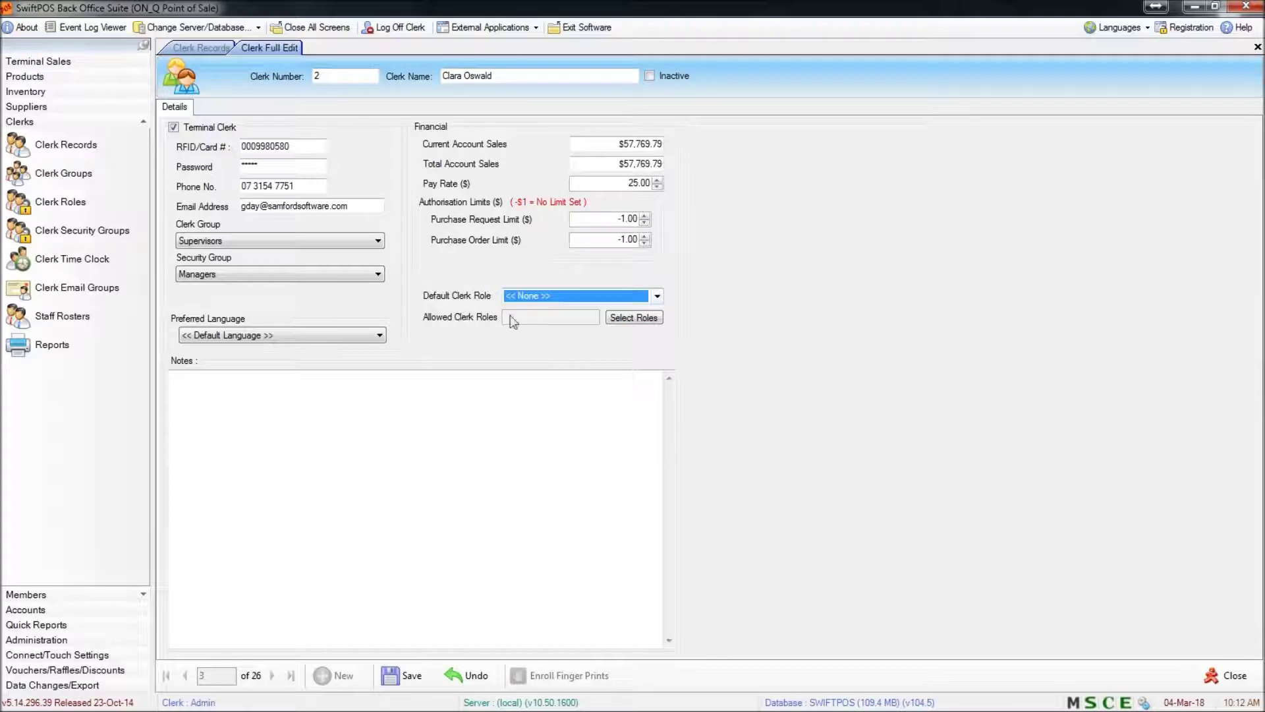
left_click(466, 360)
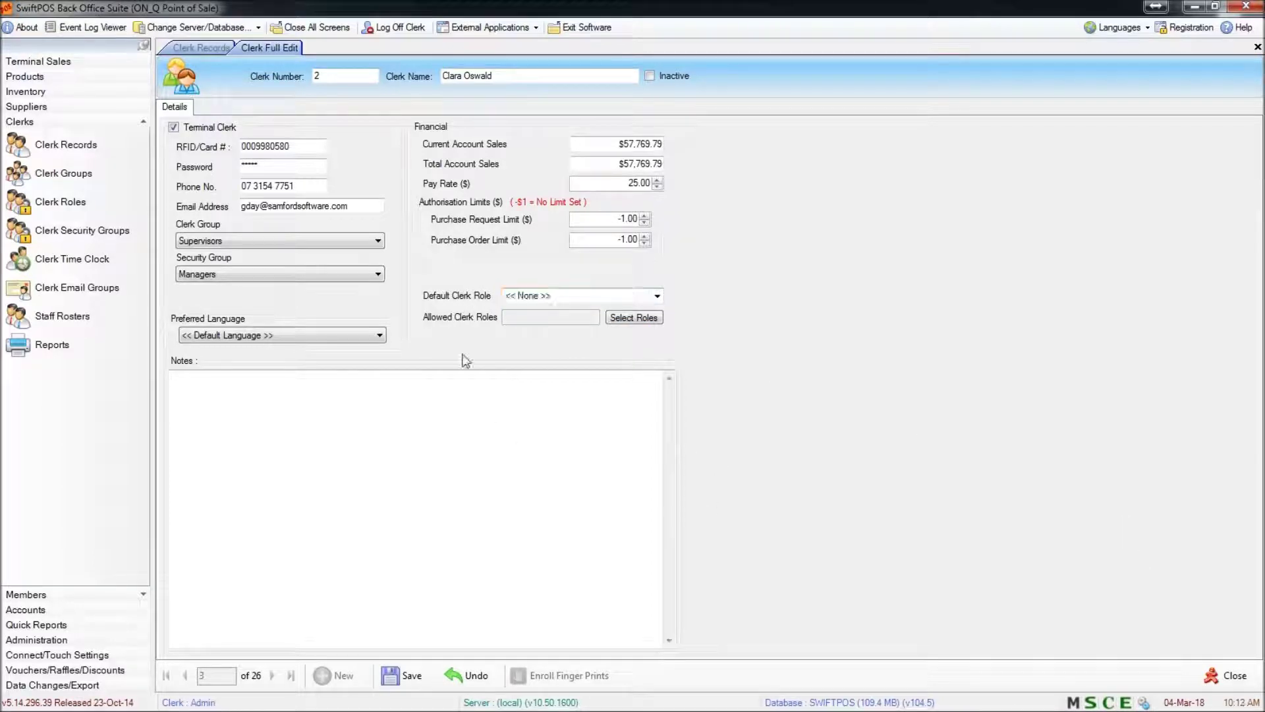
left_click(246, 334)
left_click(345, 337)
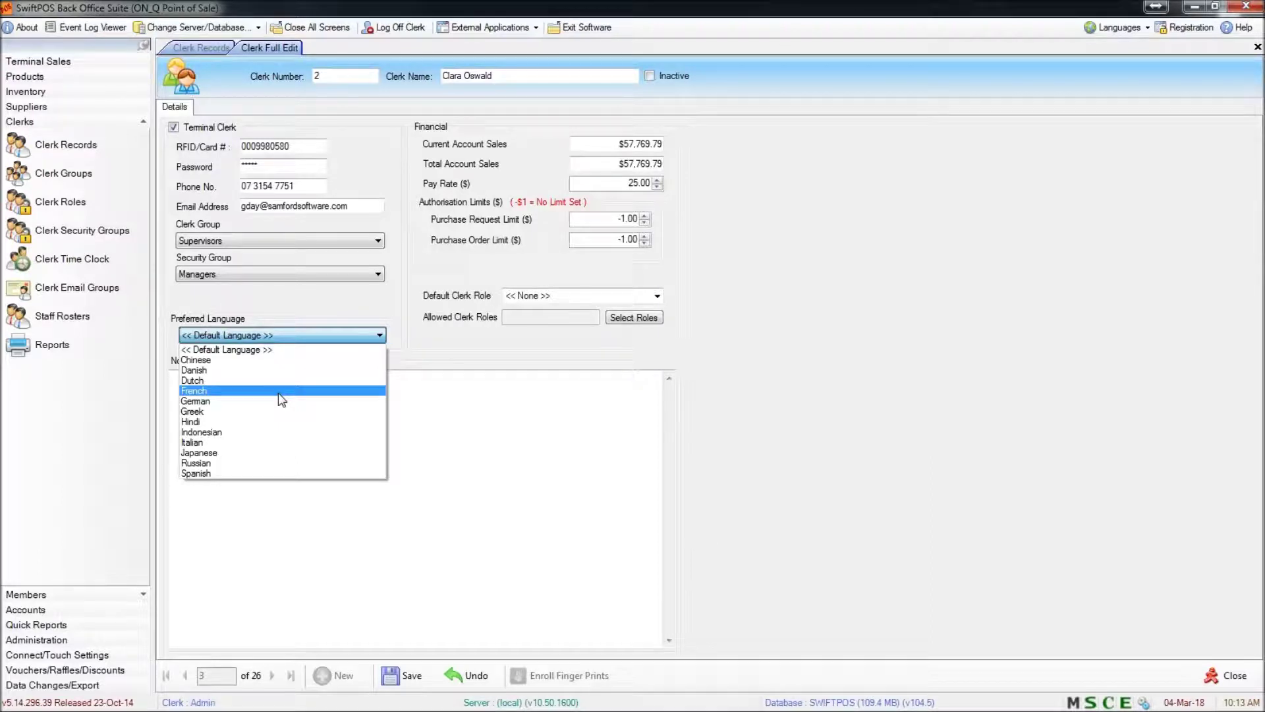
left_click(559, 433)
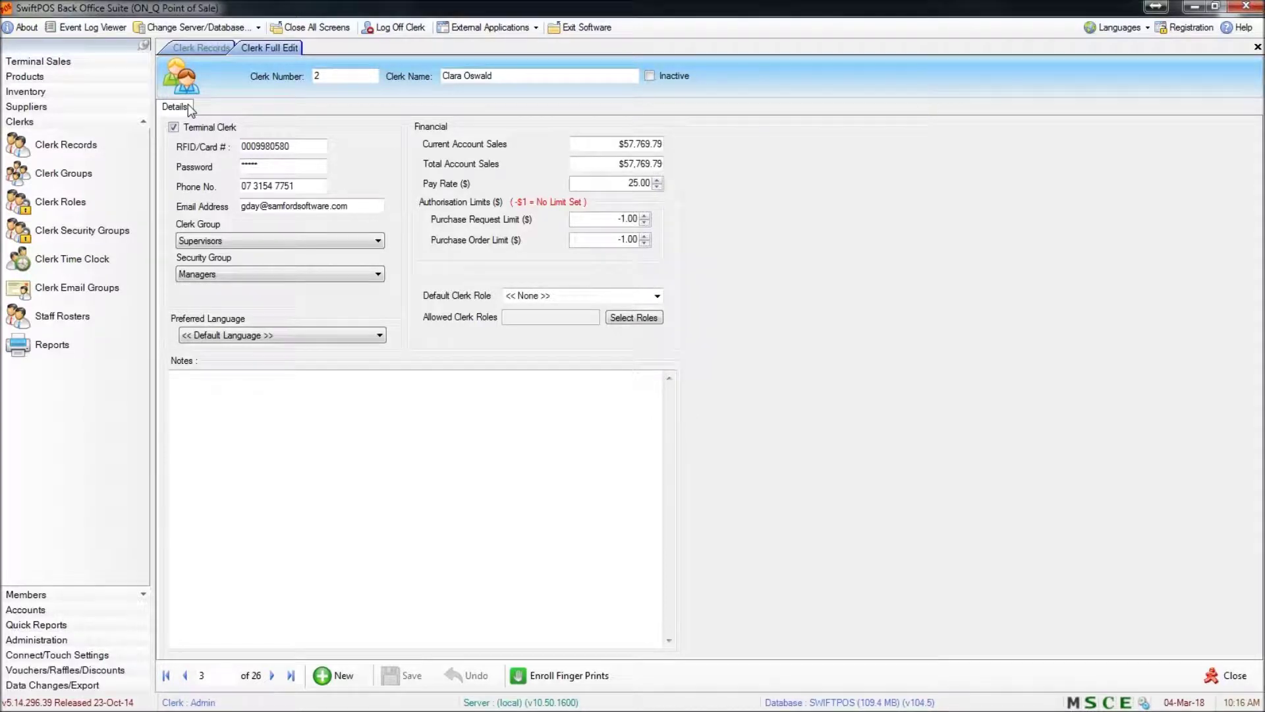
left_click(205, 128)
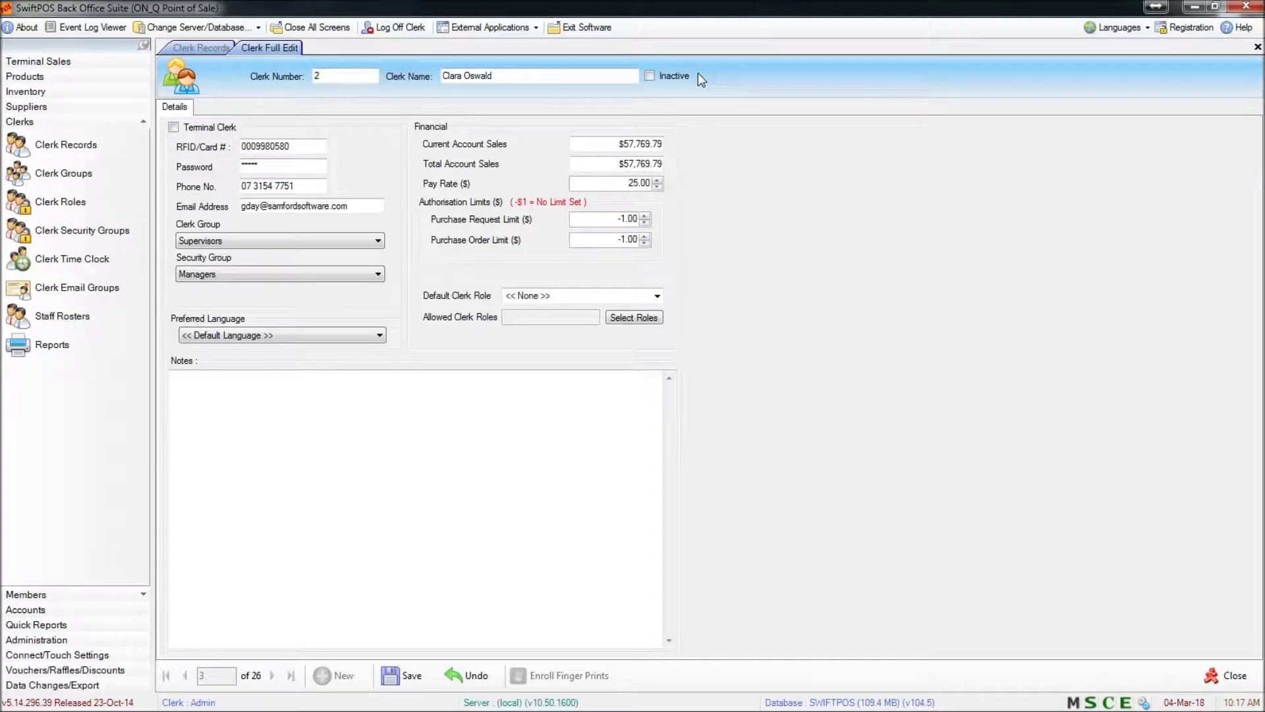
left_click(672, 77)
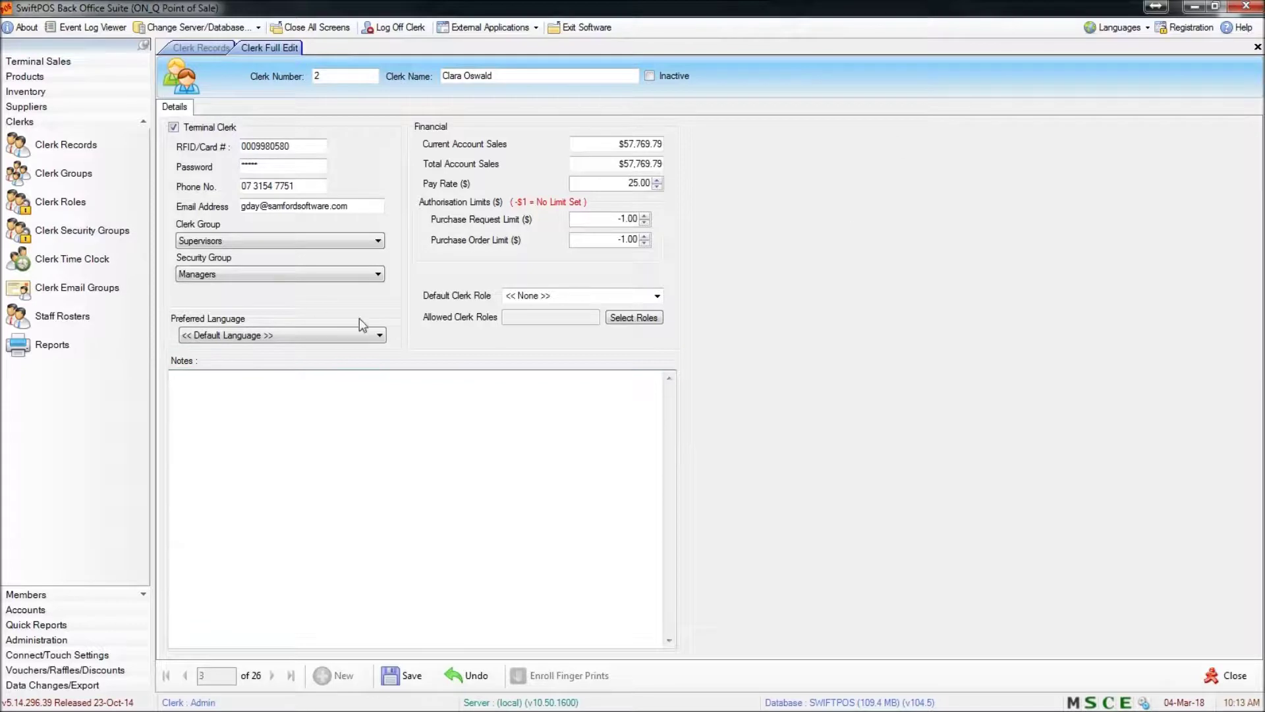
left_click(400, 679)
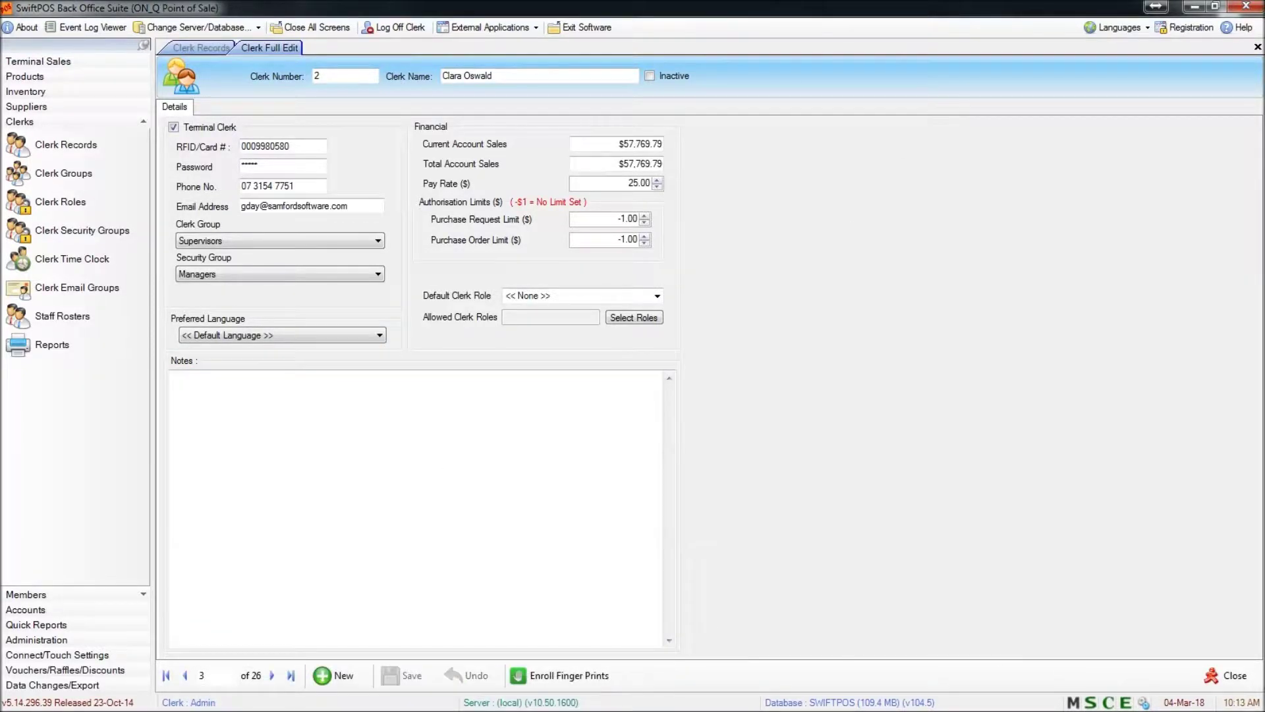
Close Full Edit and start a new clerk record, entering the test clerk's name
left_click(1227, 676)
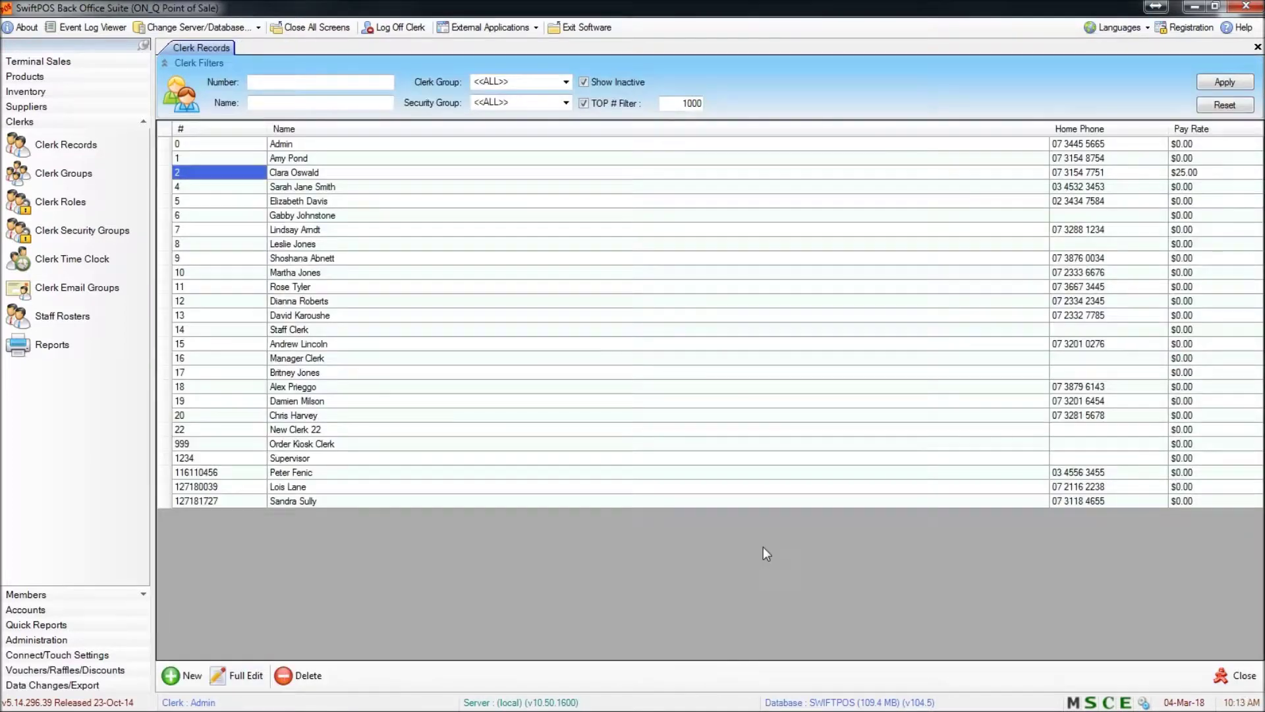
left_click(190, 674)
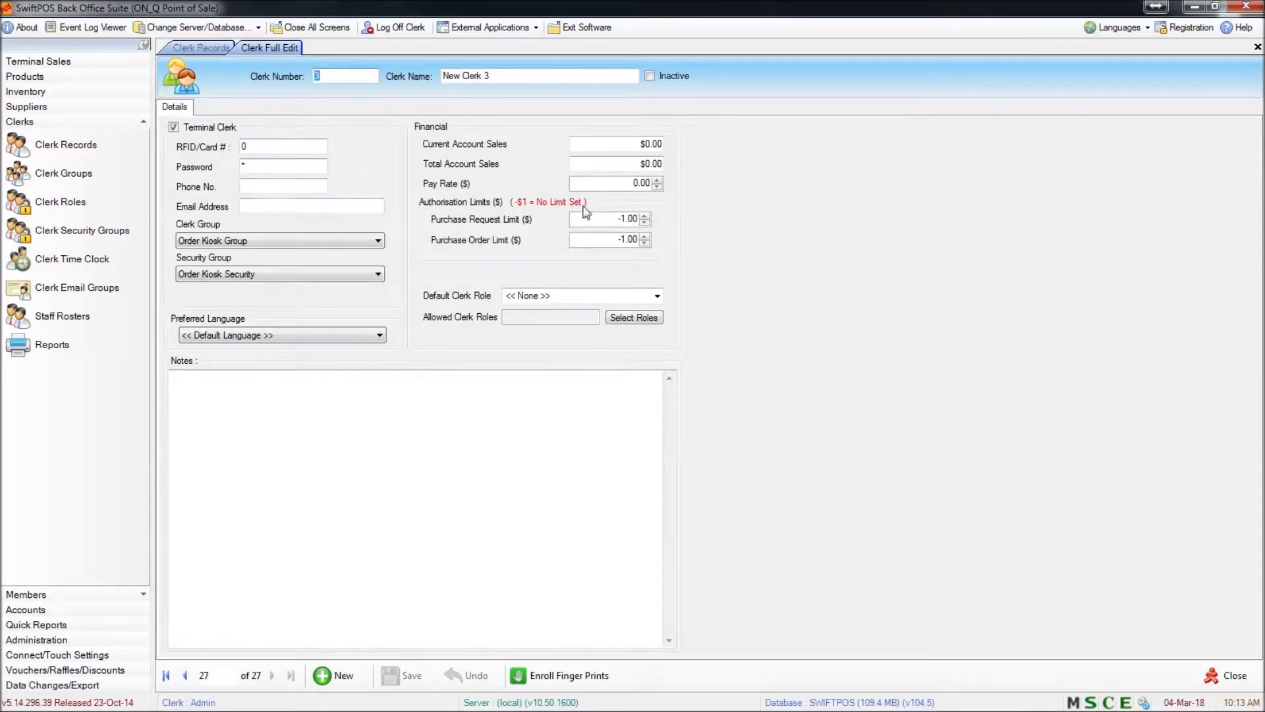
left_click(571, 75)
type("J")
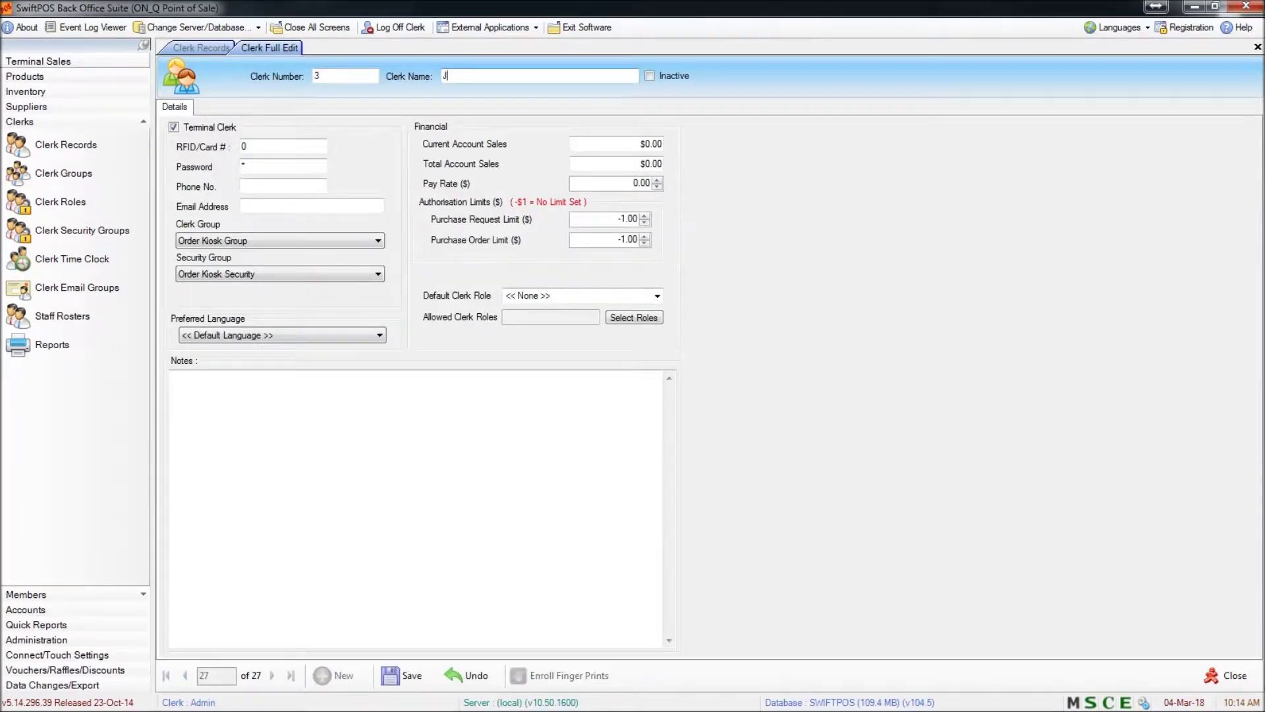
type("ohn Smith")
key("Tab")
Replace the default clerk number with 1254, save the record, and return to Clerk Records
left_click(364, 83)
double_click(365, 80)
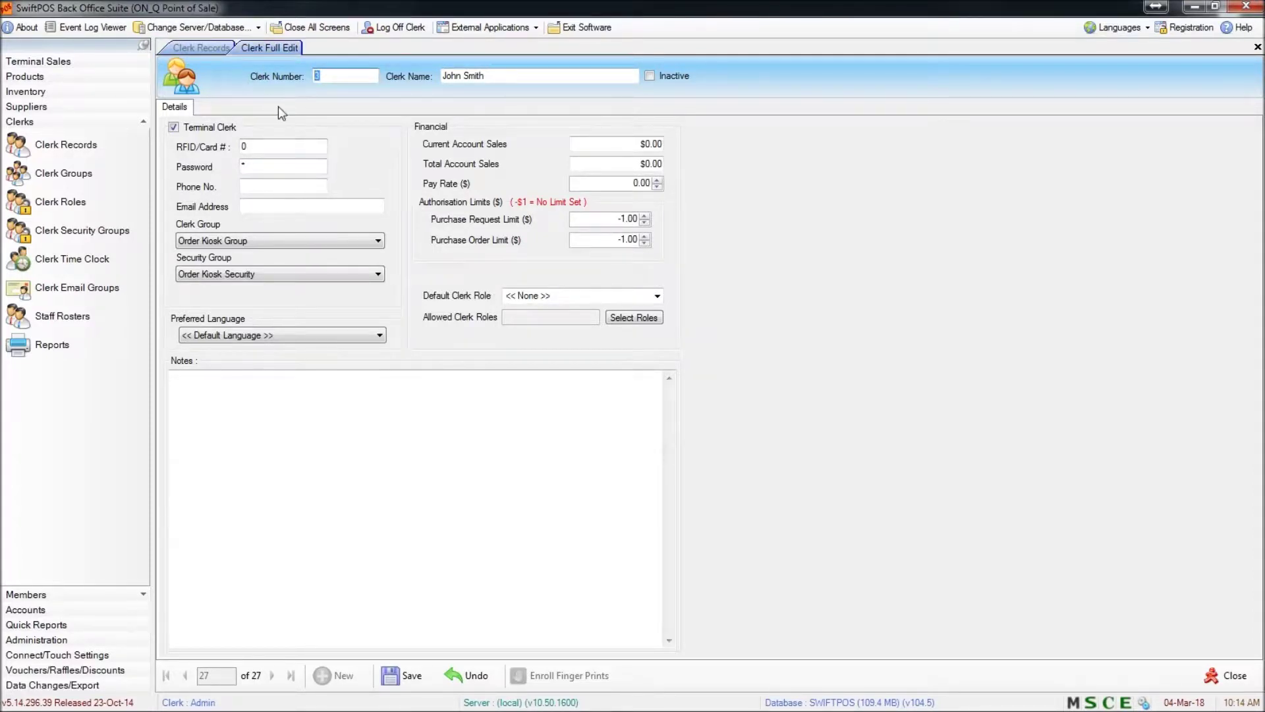
type("1254")
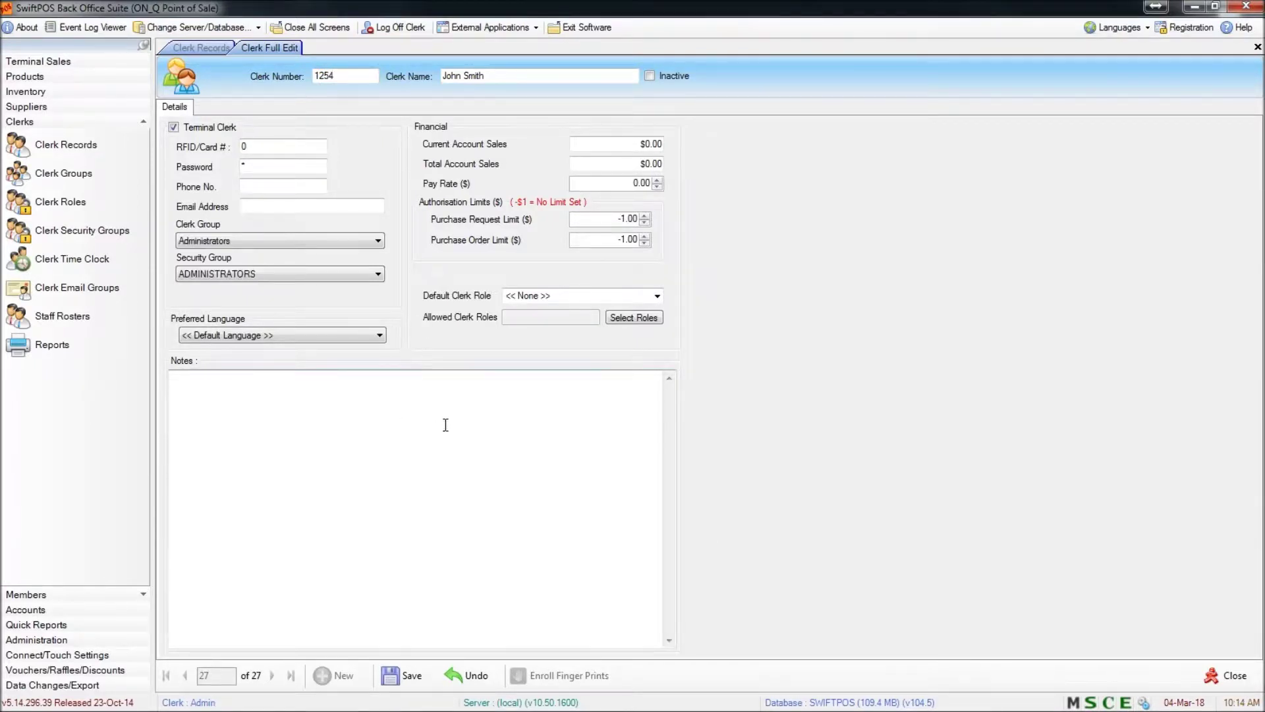
left_click(407, 669)
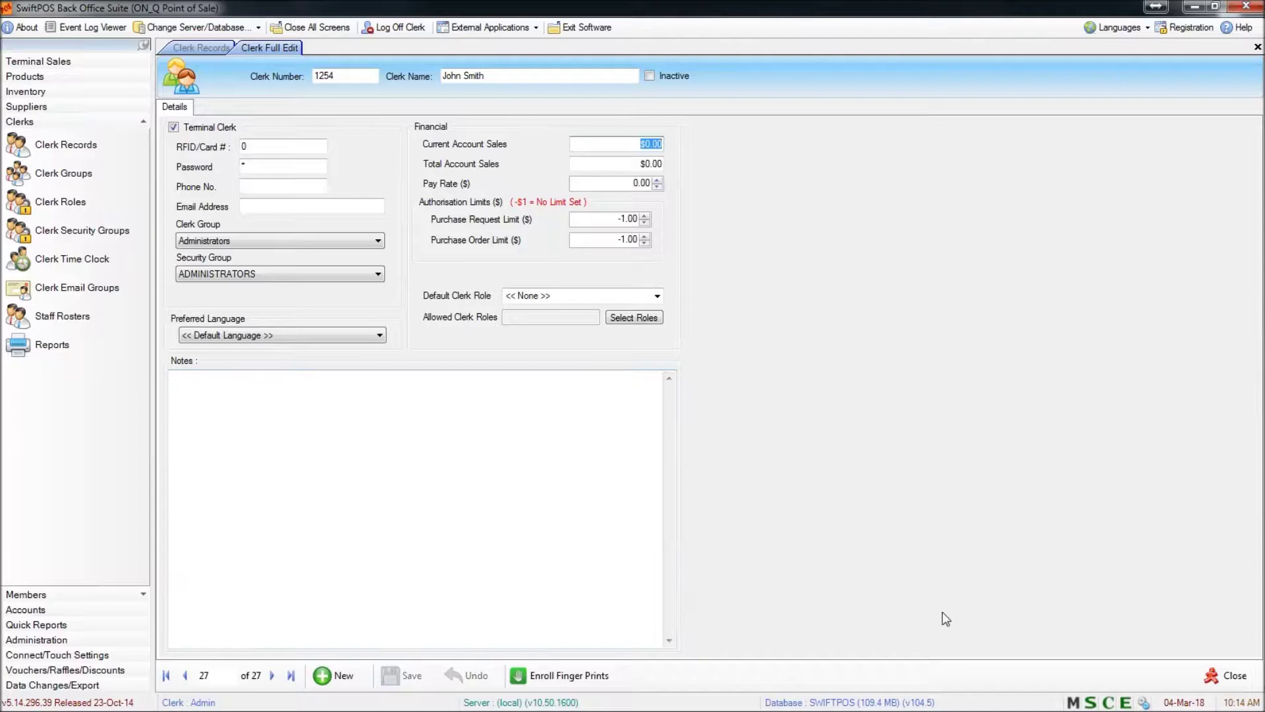
left_click(1227, 676)
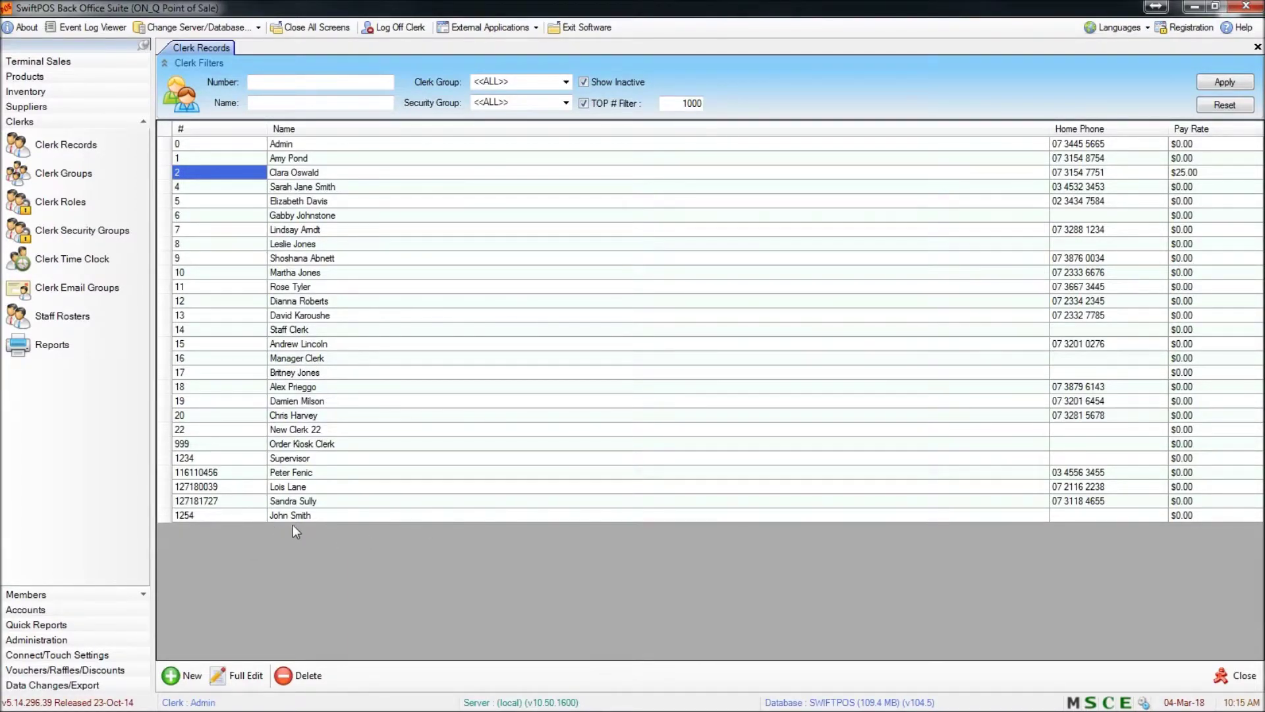
Delete test clerk 1254 from Clerk Records and confirm the deletion
left_click(232, 517)
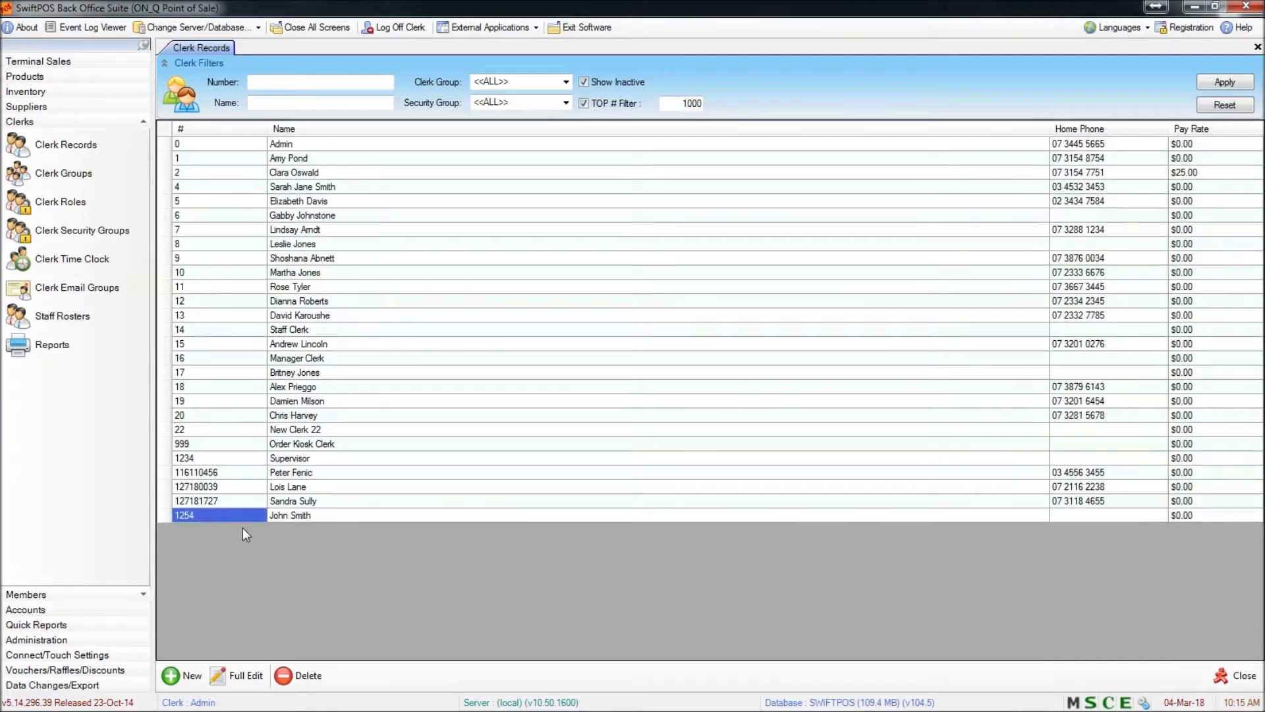
left_click(309, 676)
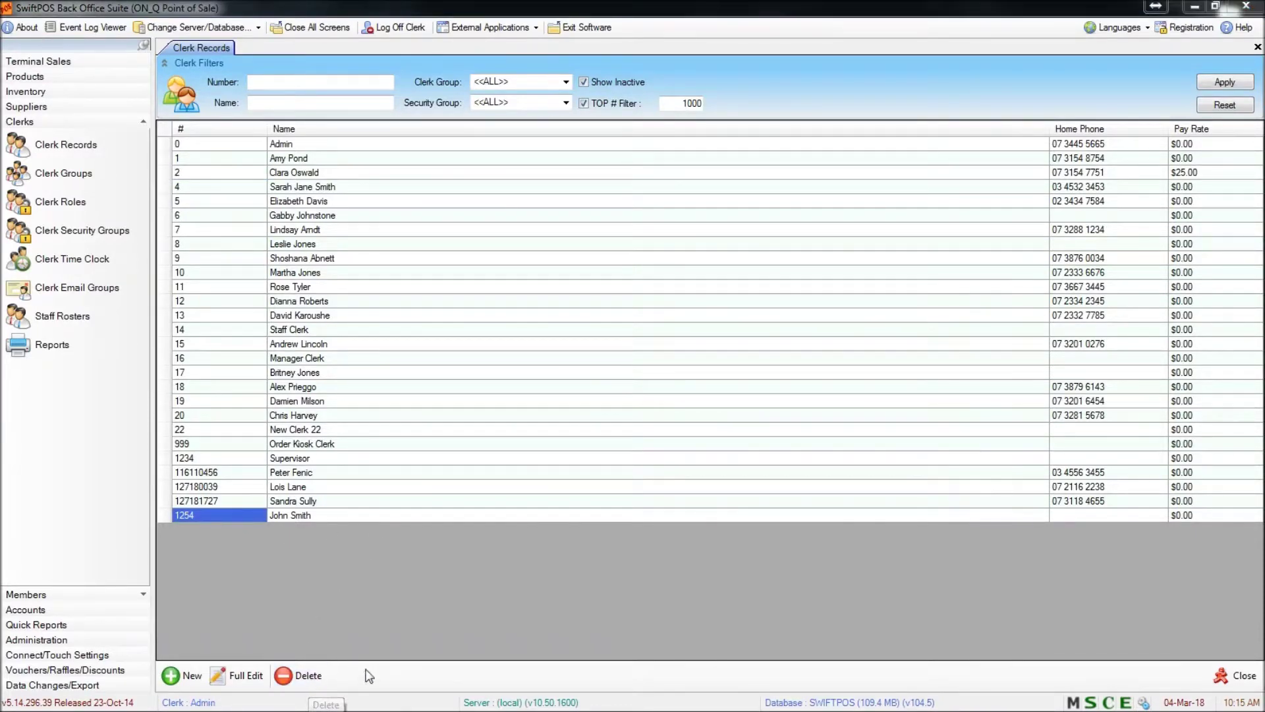
left_click(676, 399)
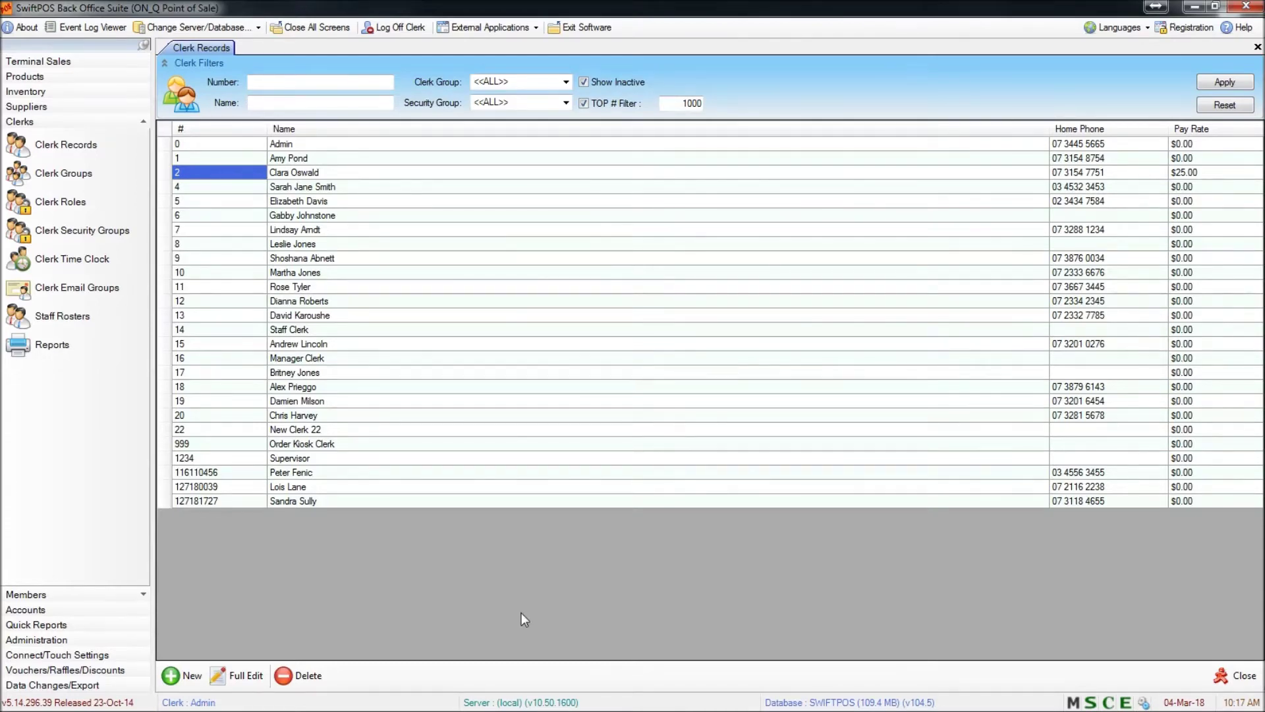
Reopen clerk 2 in Full Edit and check that Supervisors and Managers are still selected
left_click(244, 676)
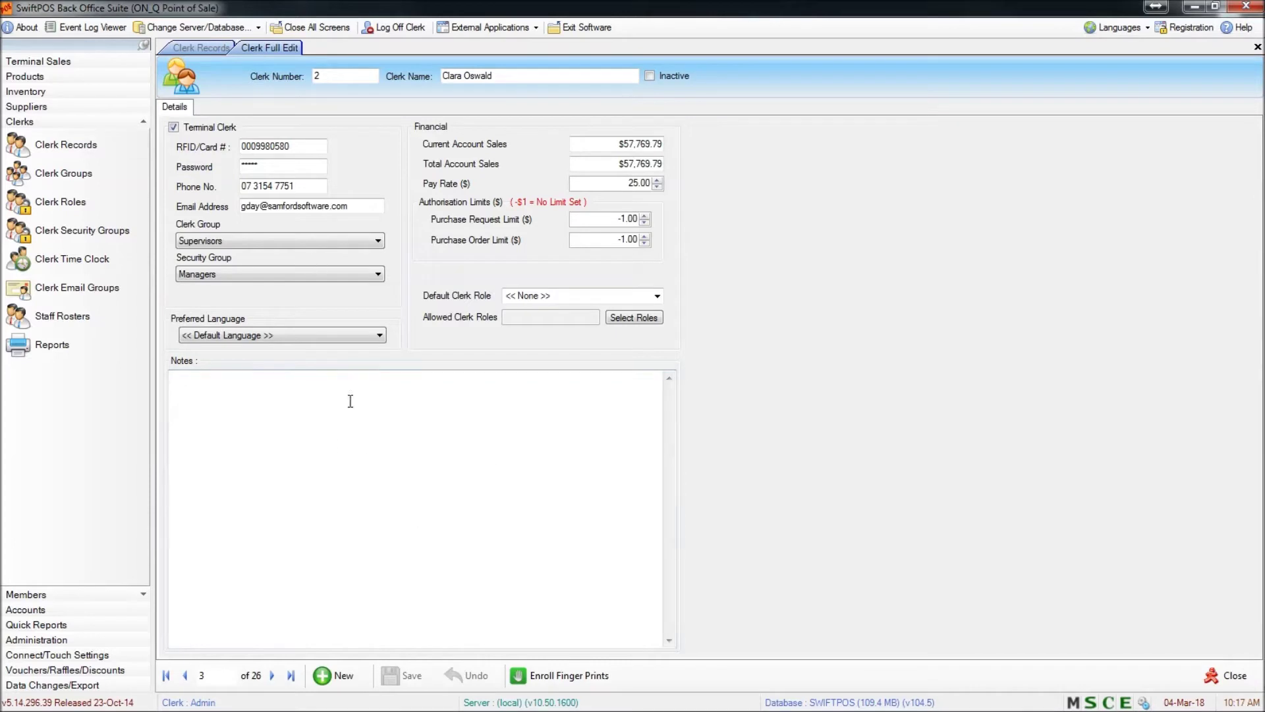
left_click(357, 242)
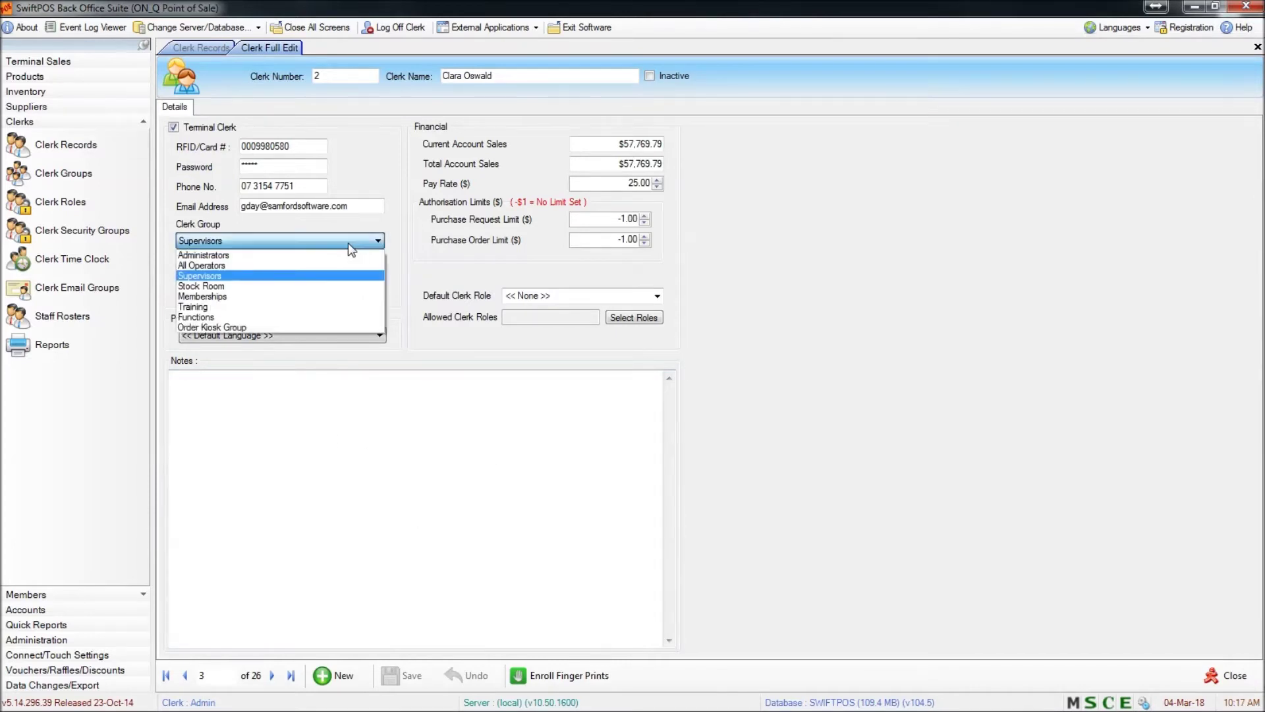
left_click(350, 242)
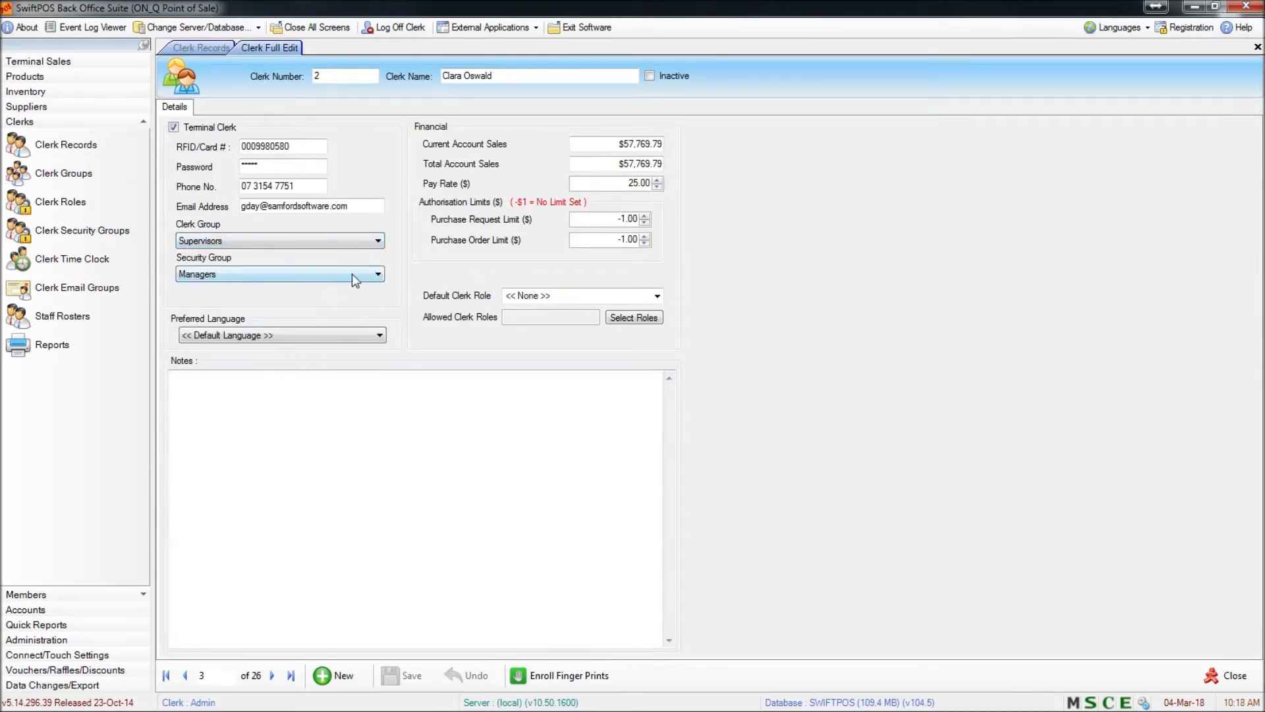
left_click(352, 274)
left_click(352, 275)
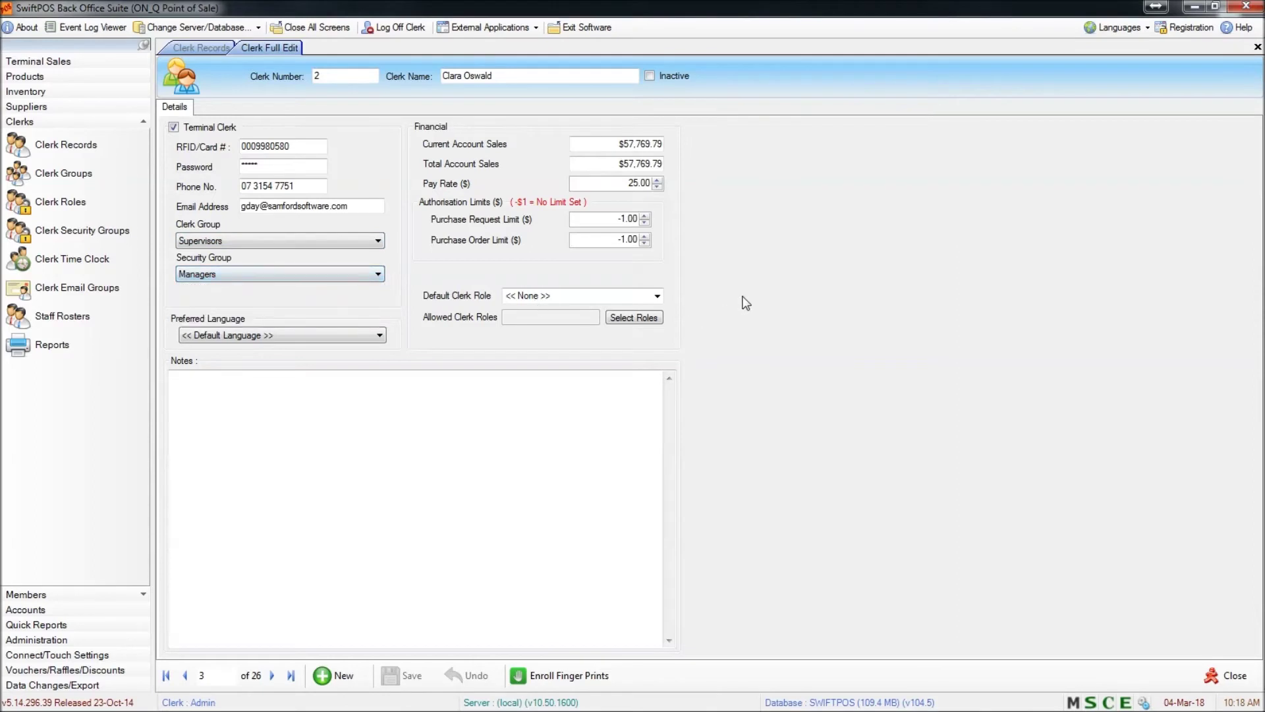